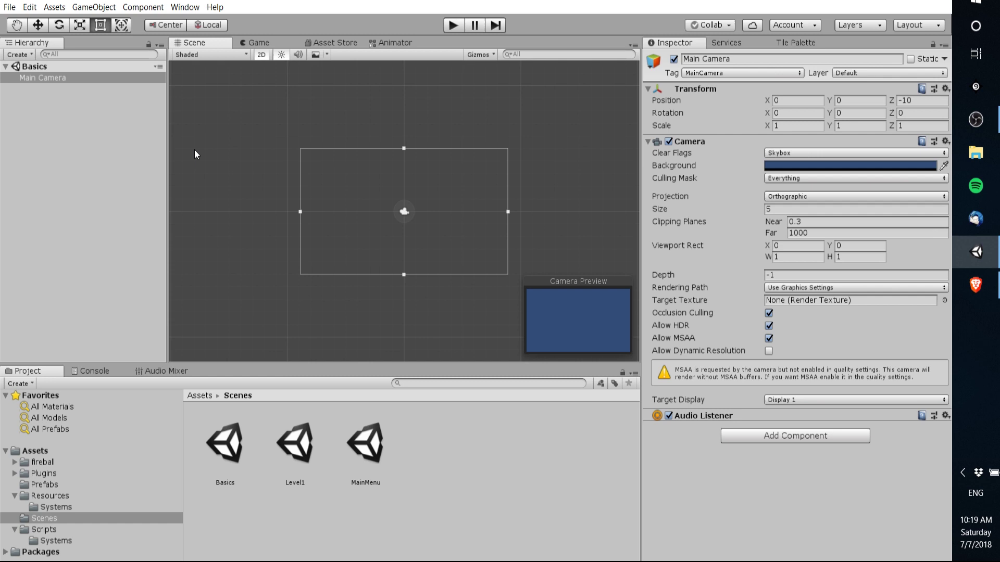
scroll(195, 154, "up", 2)
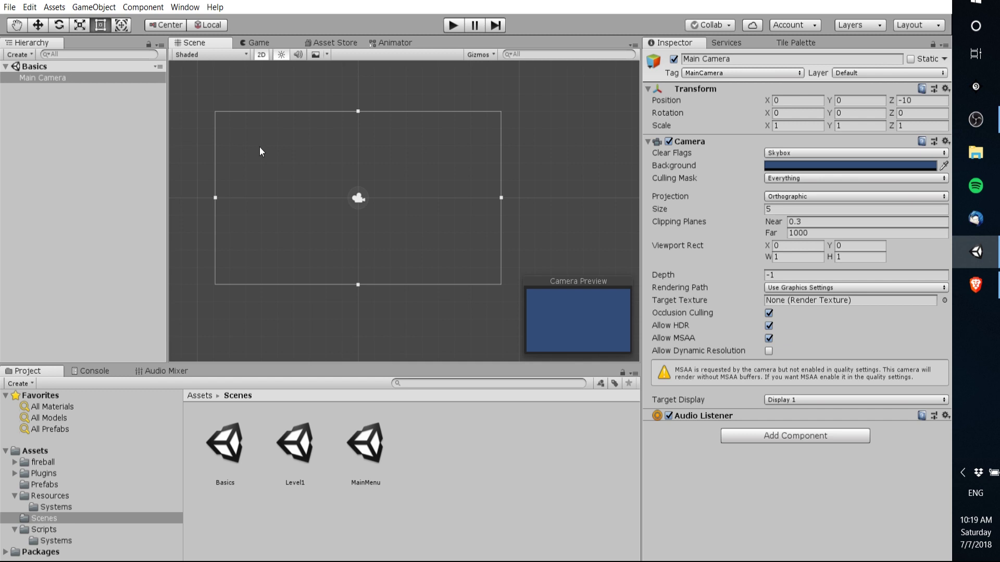
scroll(259, 147, "up", 2)
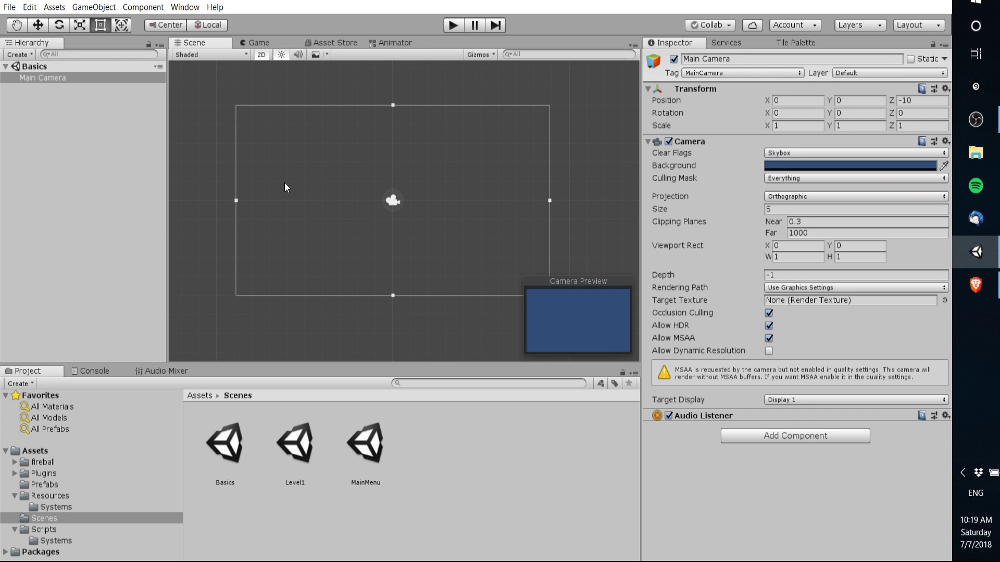
middle_click_drag(296, 186, 276, 186)
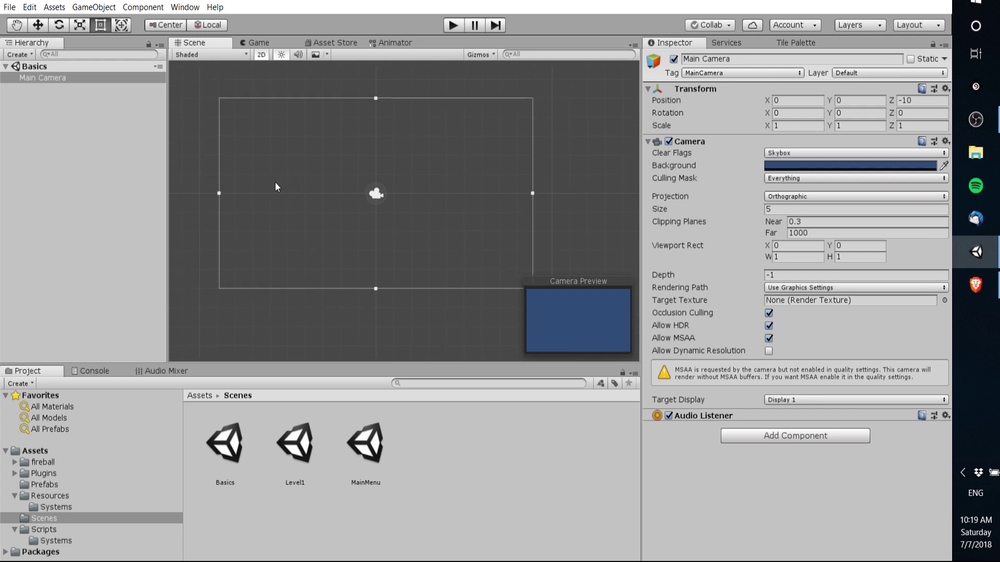
scroll(276, 186, "up", 1)
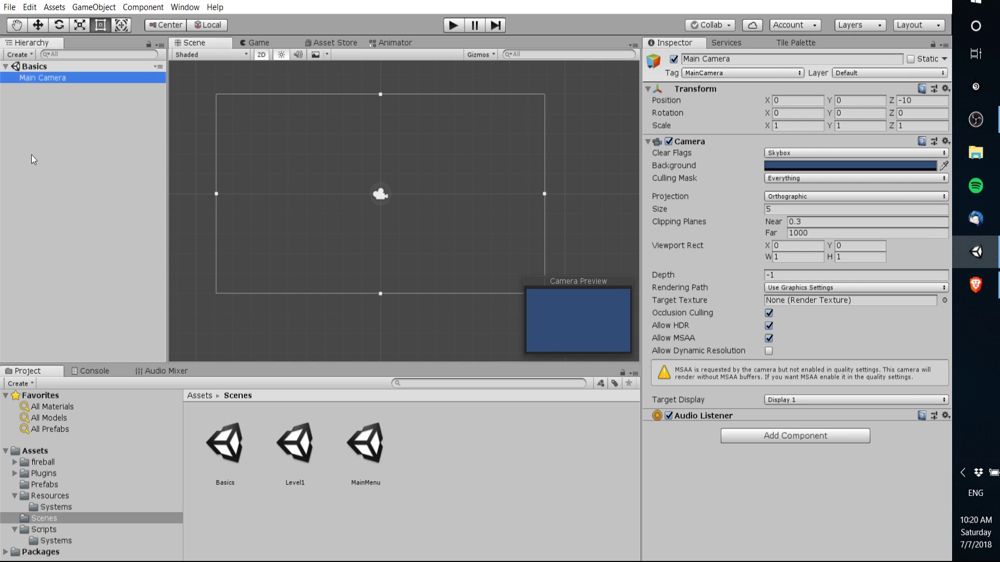
Step: Add a UI Dropdown object to the Basics scene
left_click(70, 130)
right_click(62, 111)
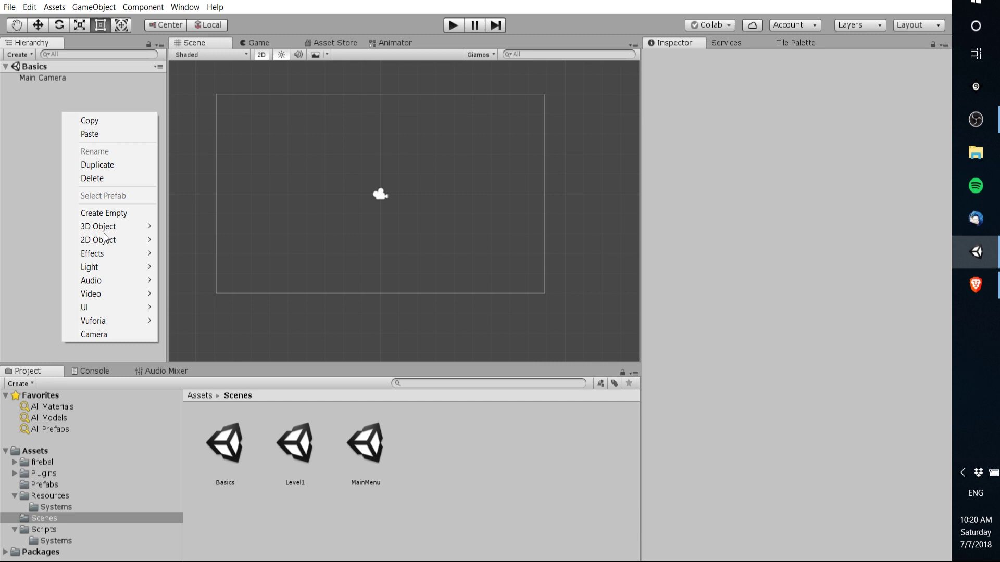
mouse_move(99, 311)
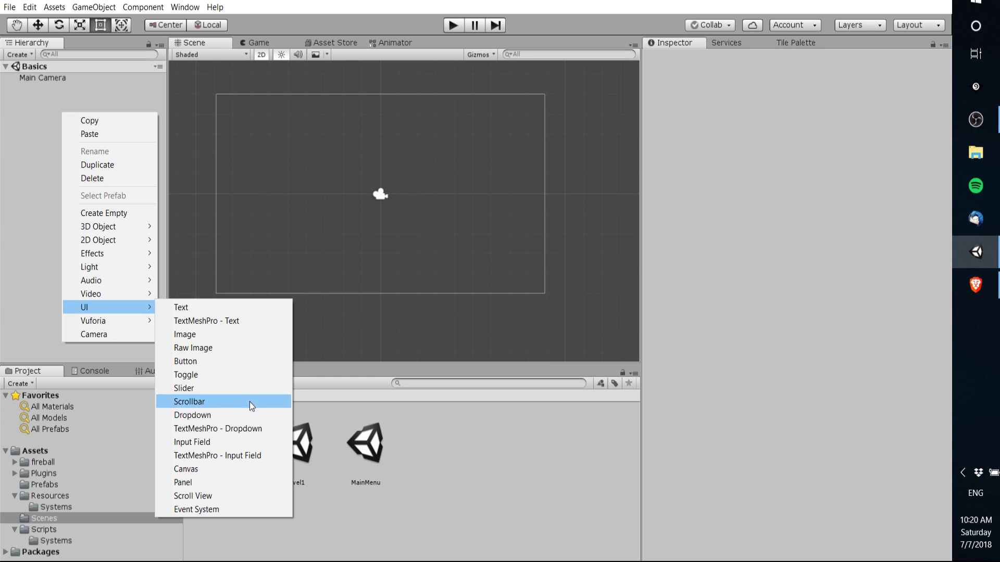
left_click(249, 418)
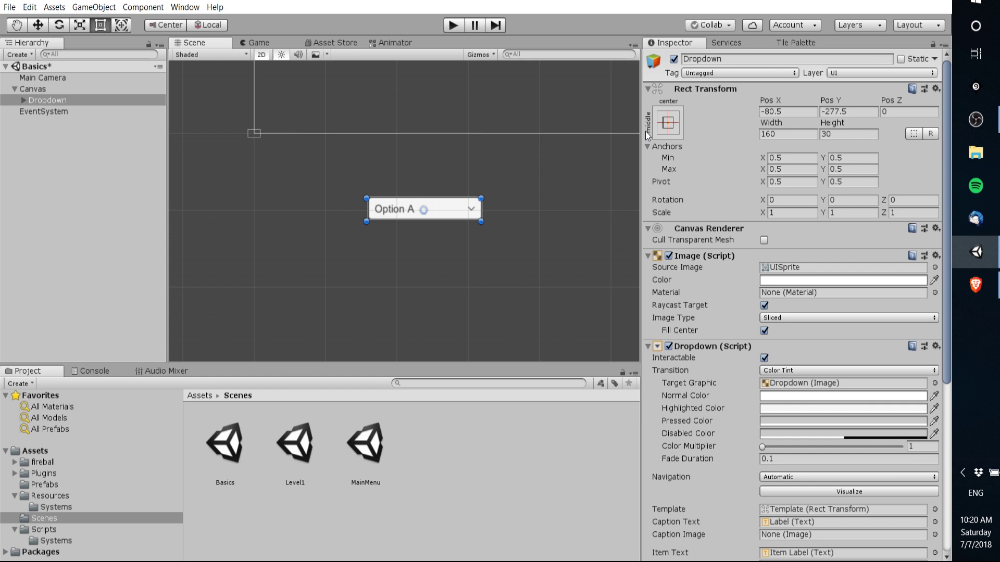
Step: Examine the Main Camera's components and the Dropdown's full set of component properties, including its options list
left_click(39, 78)
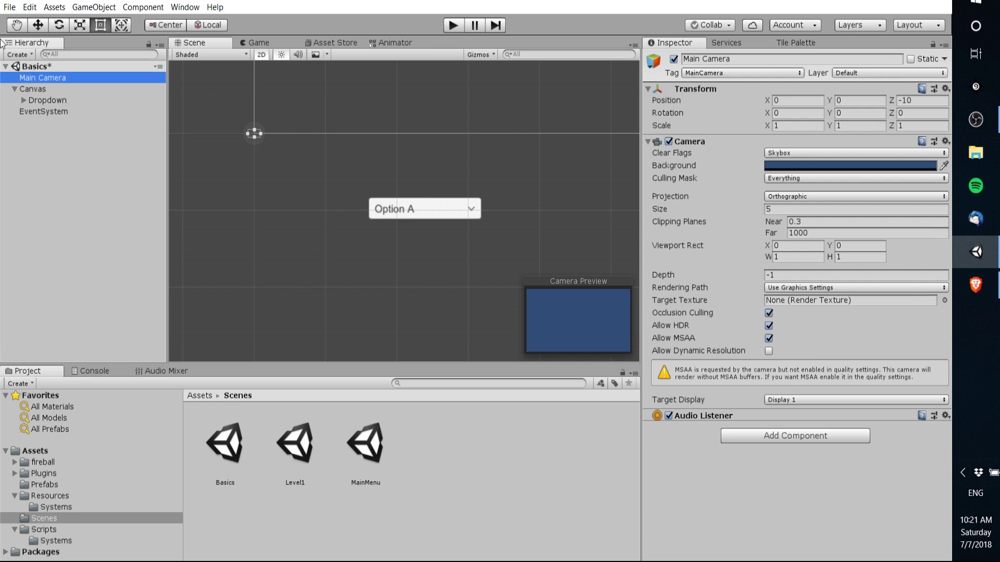
left_click(47, 100)
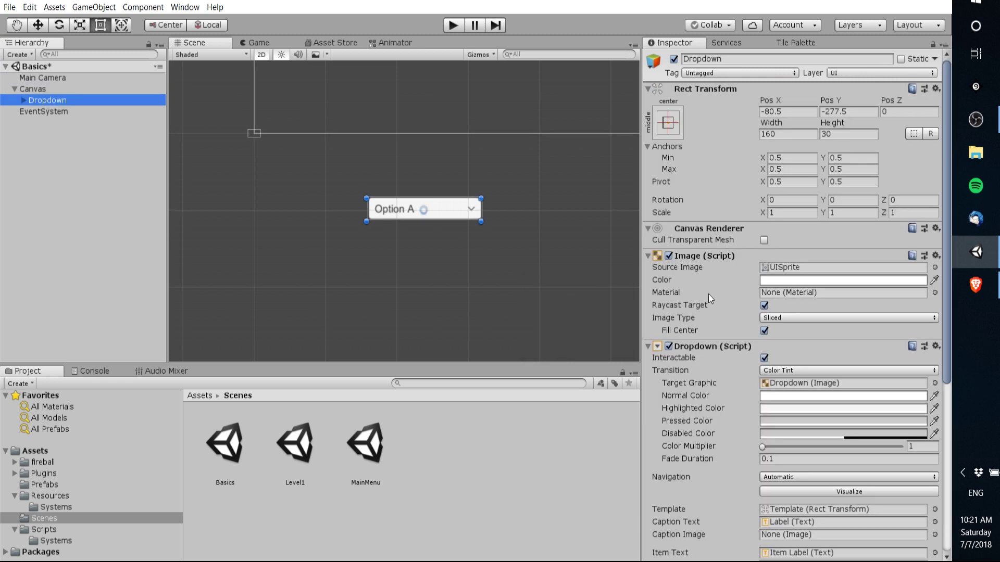
scroll(708, 294, "down", 3)
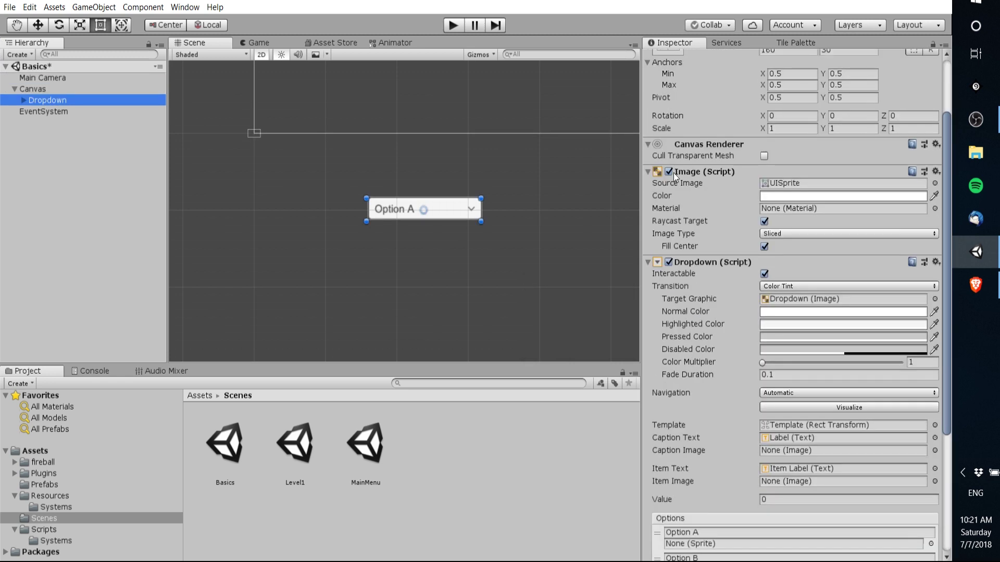
scroll(717, 207, "down", 4)
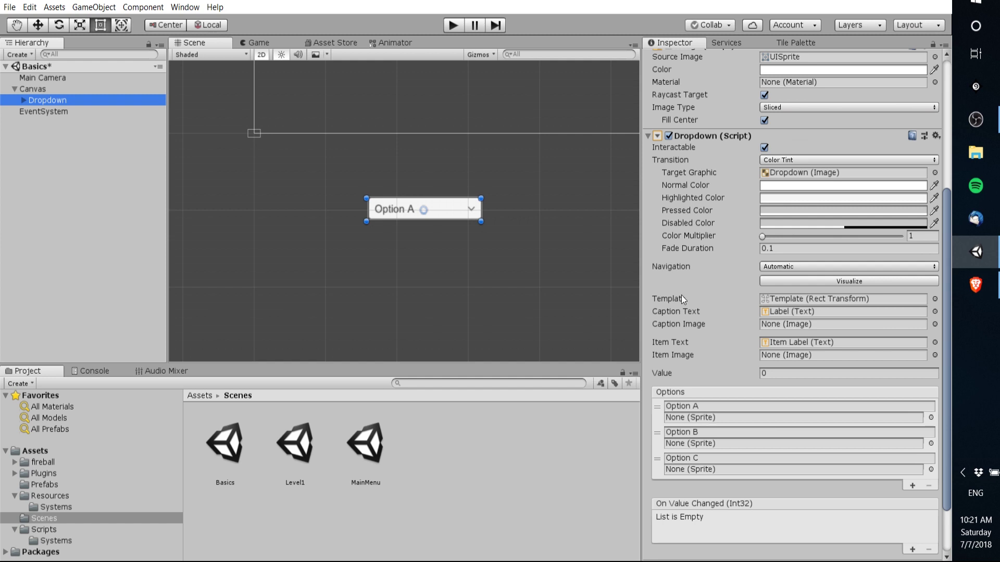
scroll(744, 203, "down", 2)
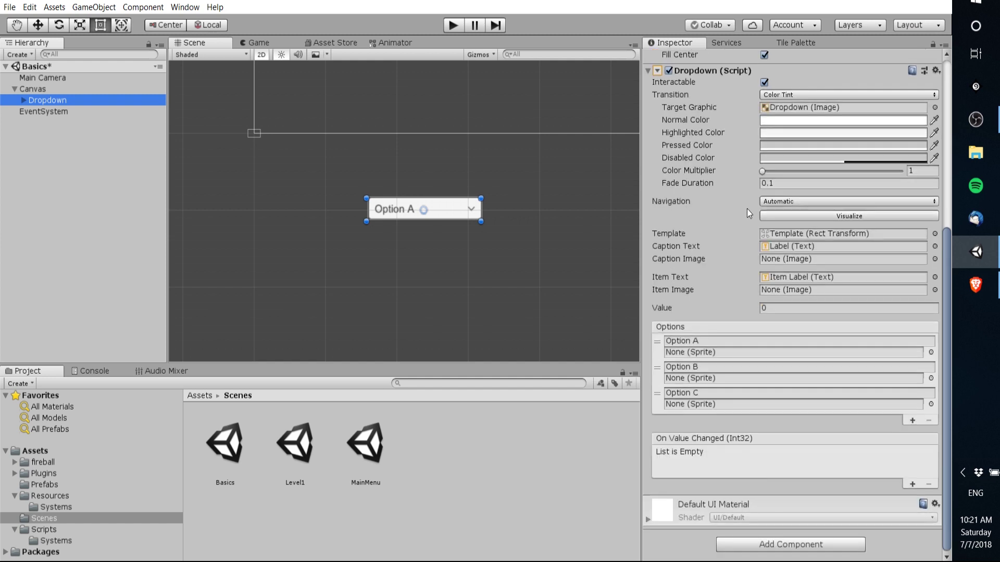
scroll(747, 209, "up", 6)
scroll(826, 271, "up", 4)
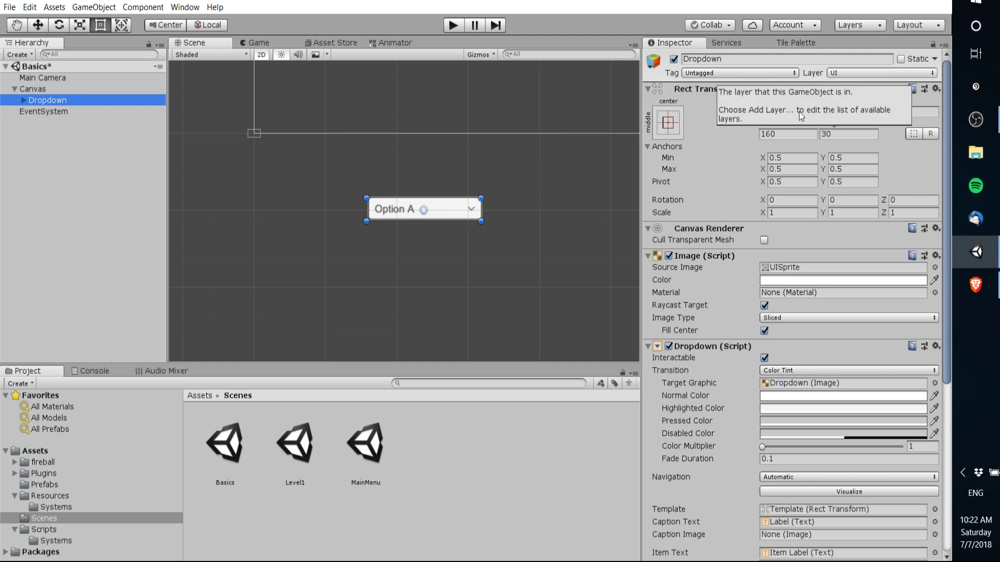
Step: Deactivate the Dropdown object and activate it again
left_click(681, 77)
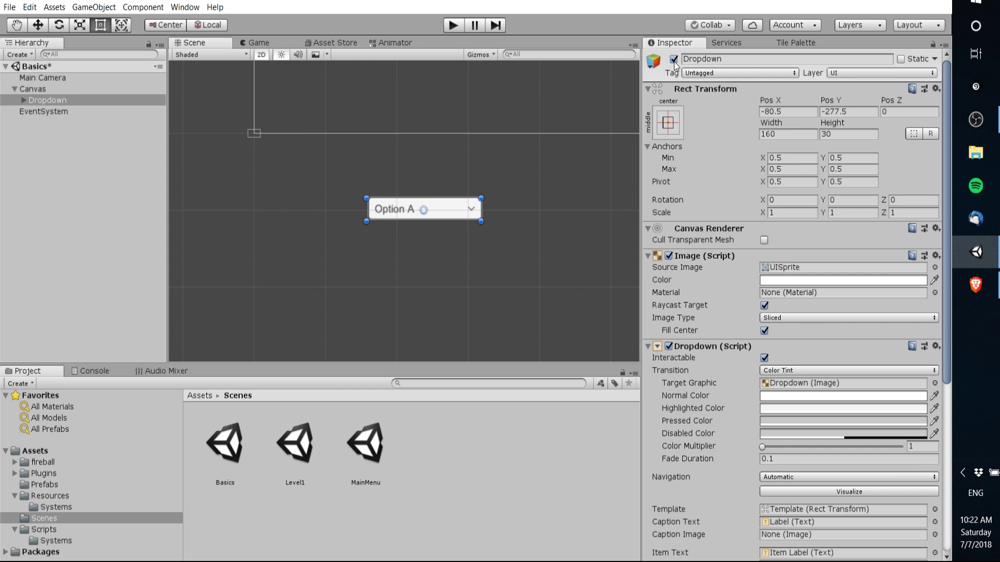
left_click(674, 59)
left_click(674, 60)
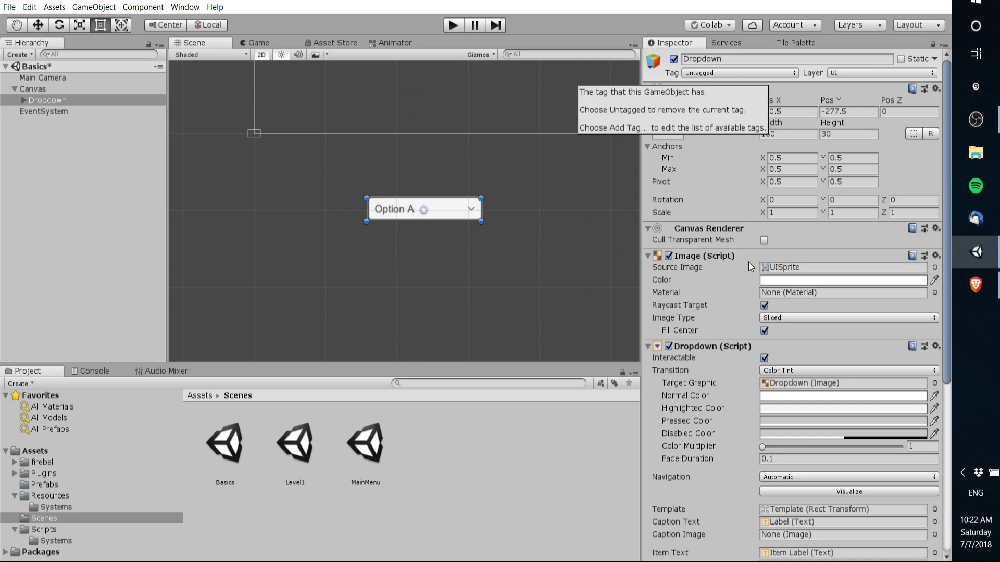
Step: Browse the Physics 2D components that can be added to the Main Camera without adding one
left_click(42, 78)
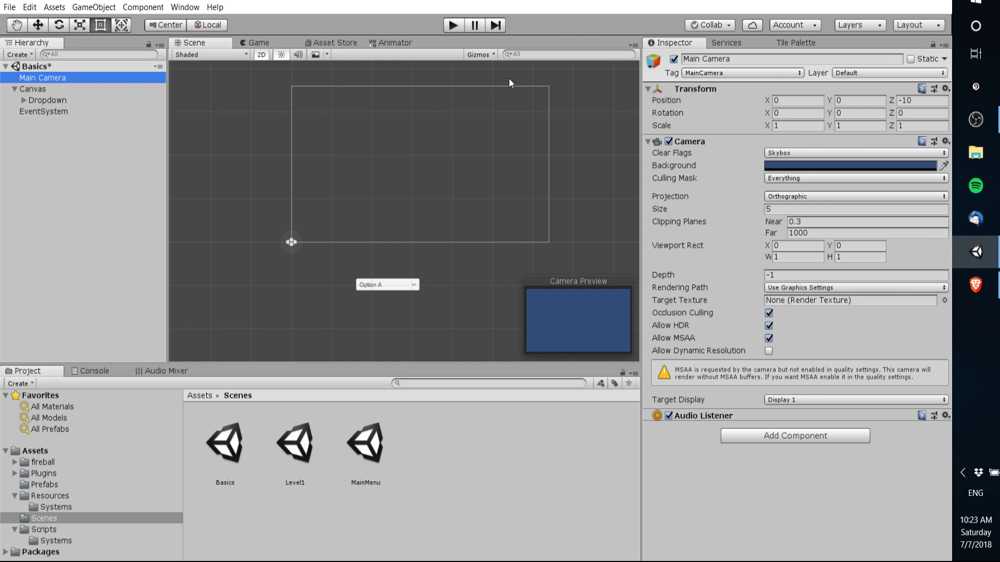
left_click(676, 45)
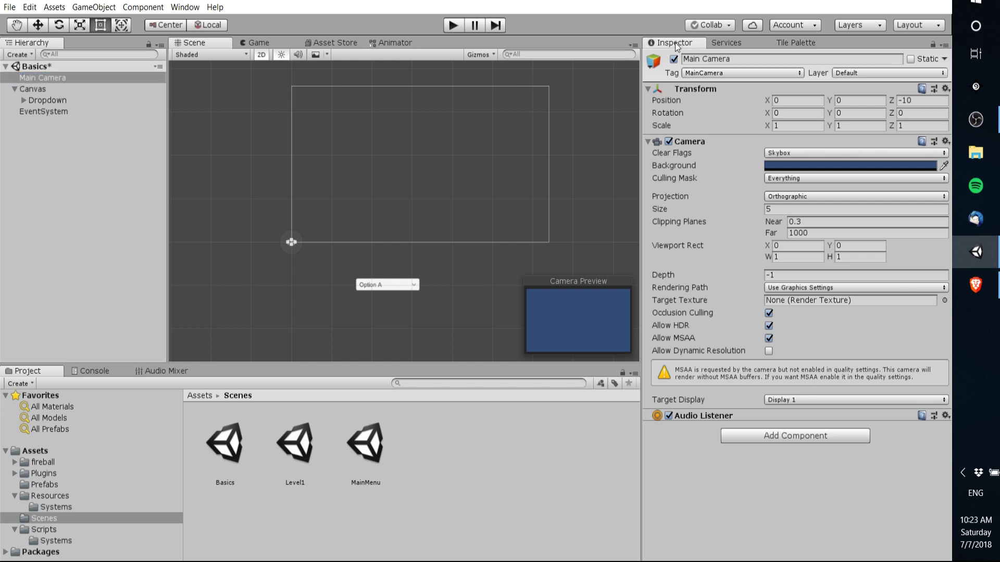
left_click(741, 439)
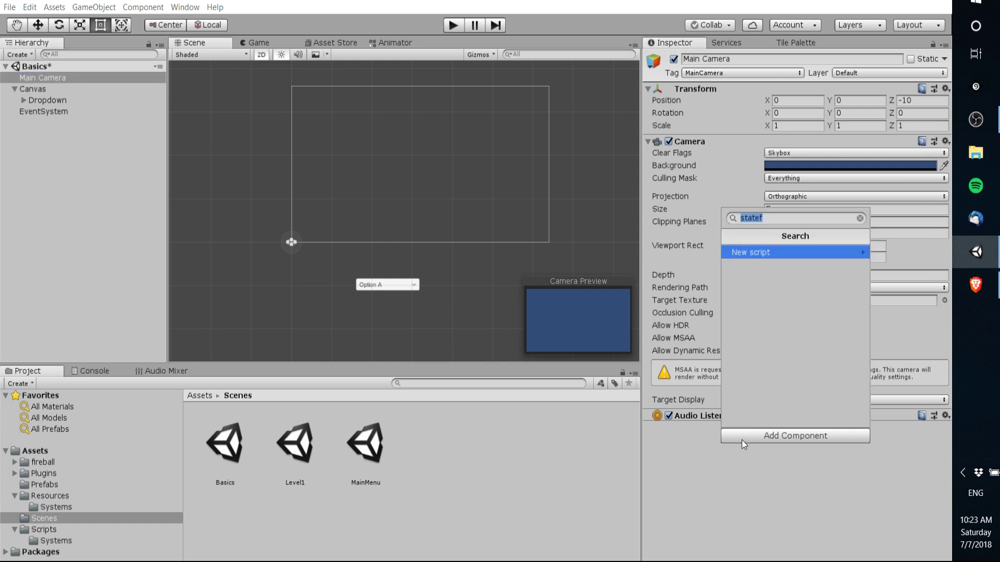
key("BackSpace")
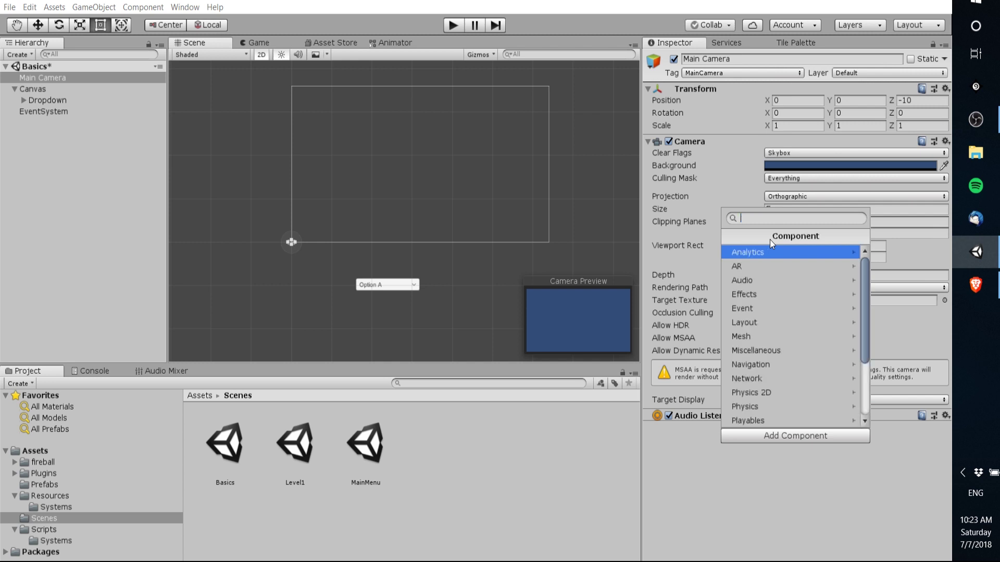
scroll(783, 308, "down", 2)
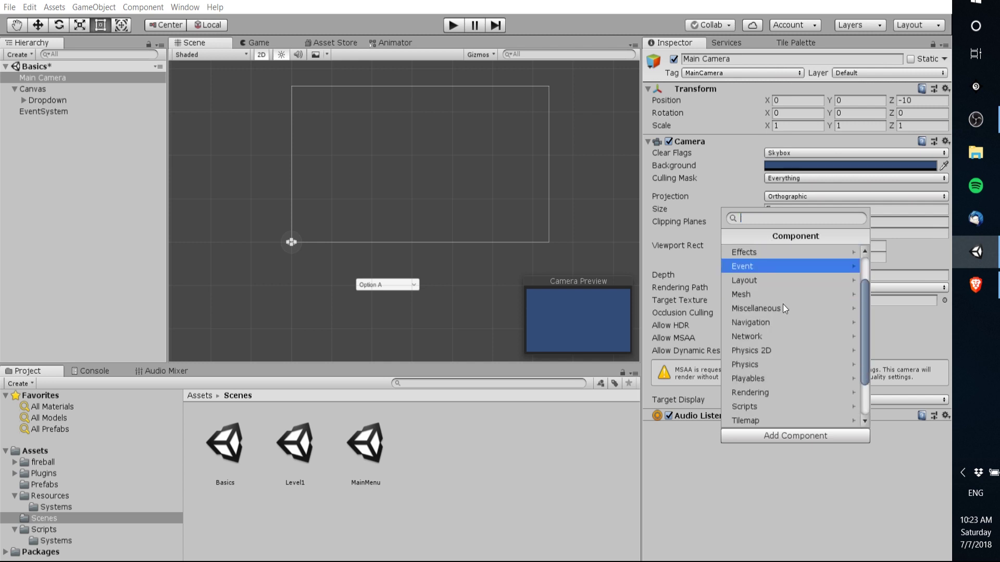
left_click(792, 352)
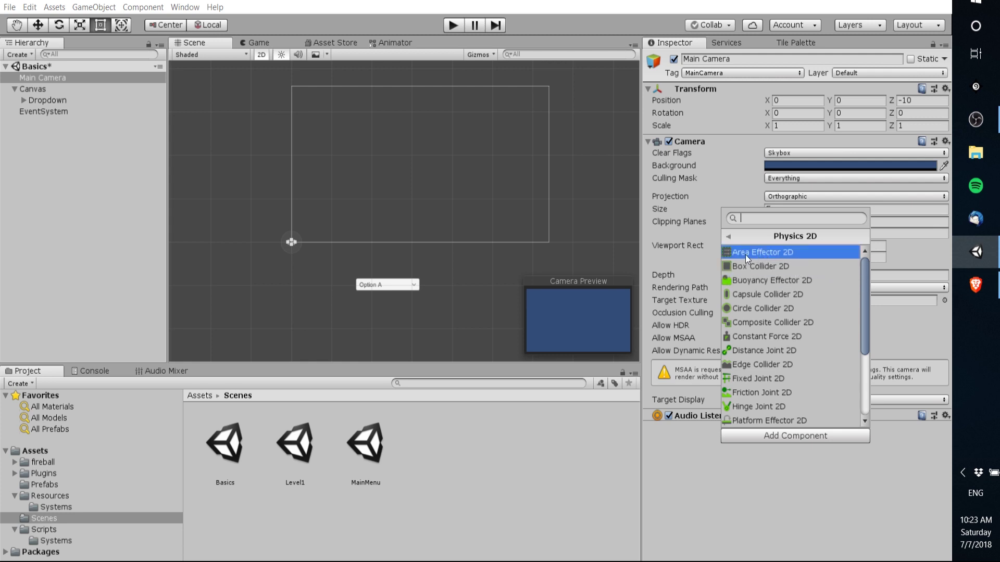
key("Escape")
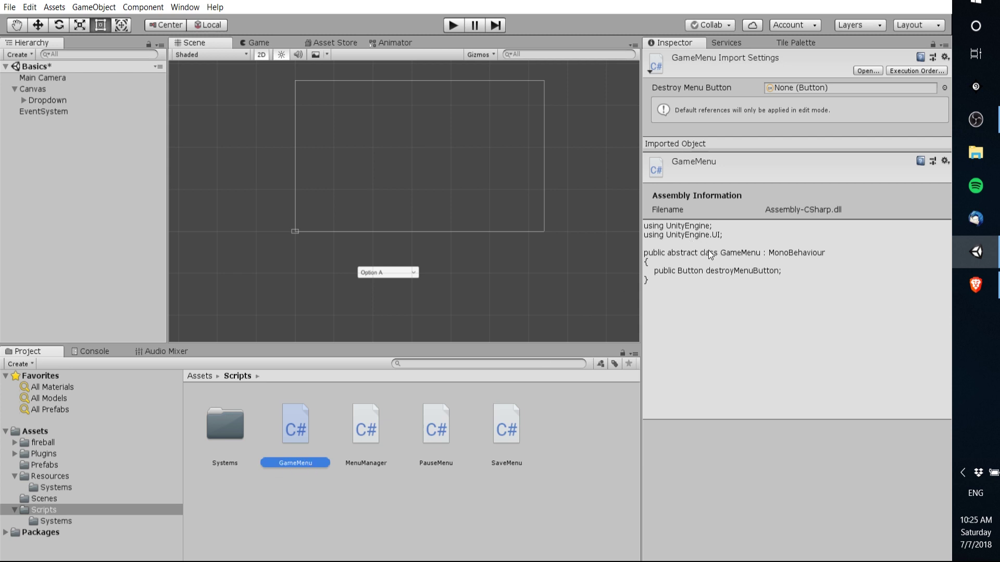
left_click(738, 255)
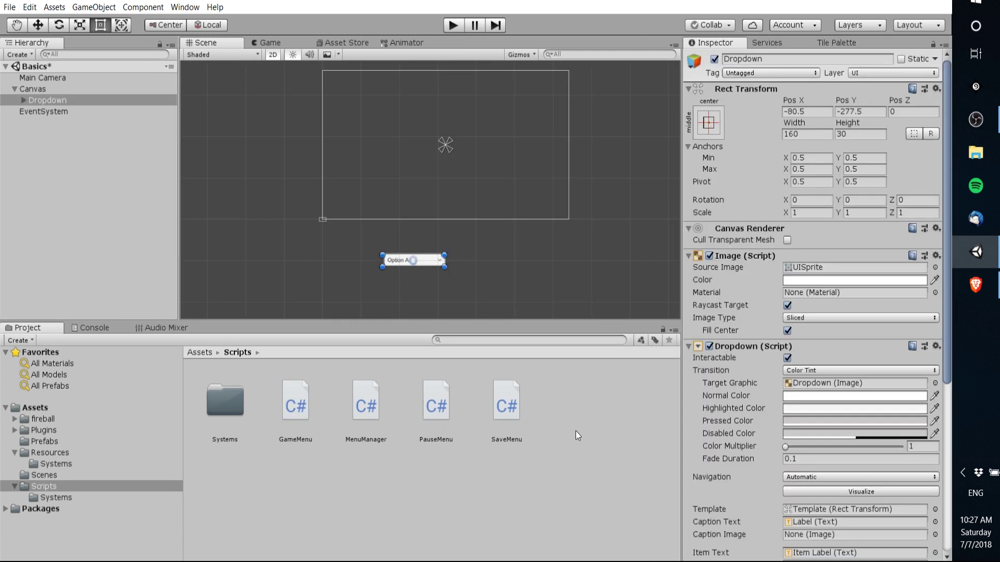
Step: Create a C# script in the Scripts folder, keeping the default name NewBehaviourScript
right_click(563, 407)
mouse_move(605, 141)
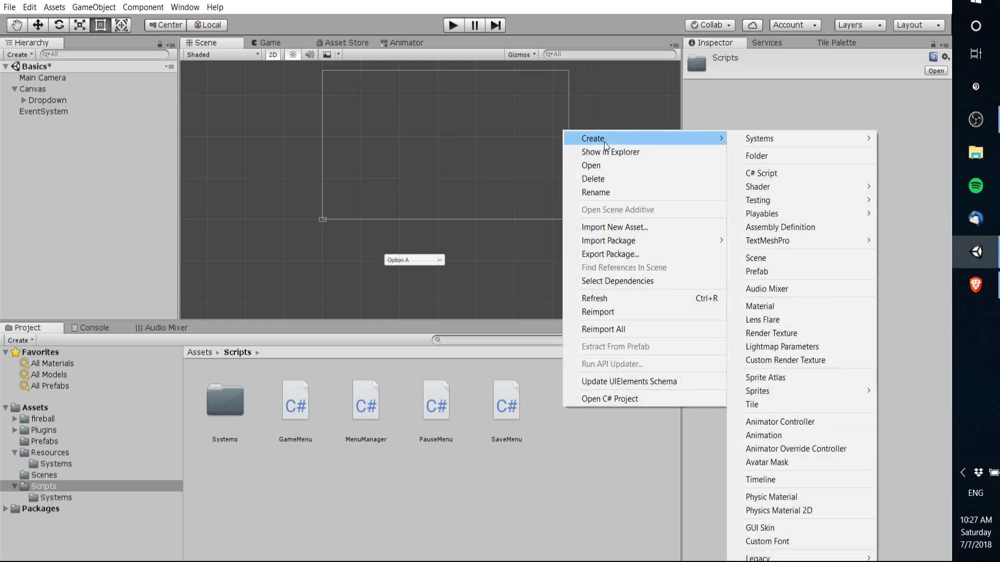
left_click(814, 175)
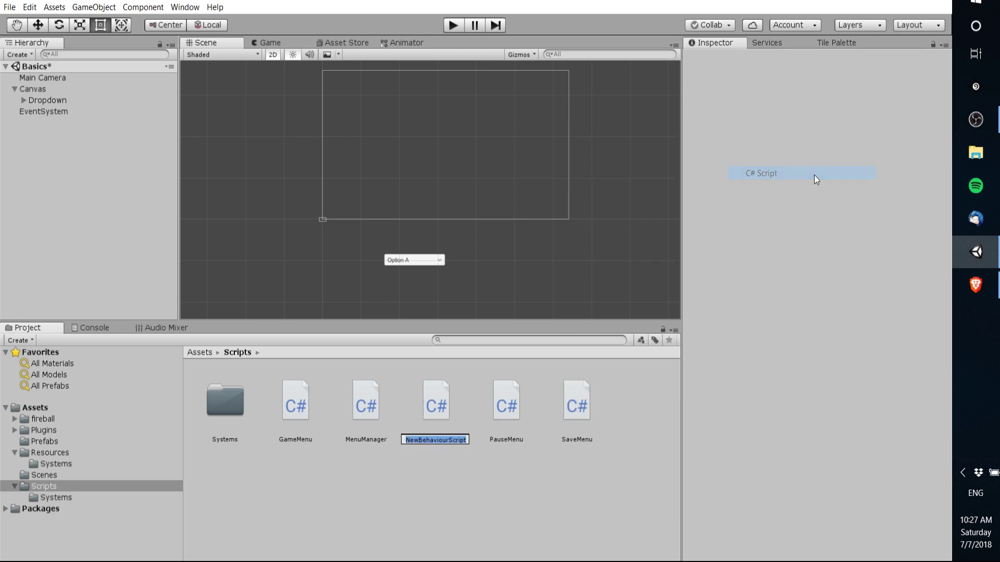
key("Return")
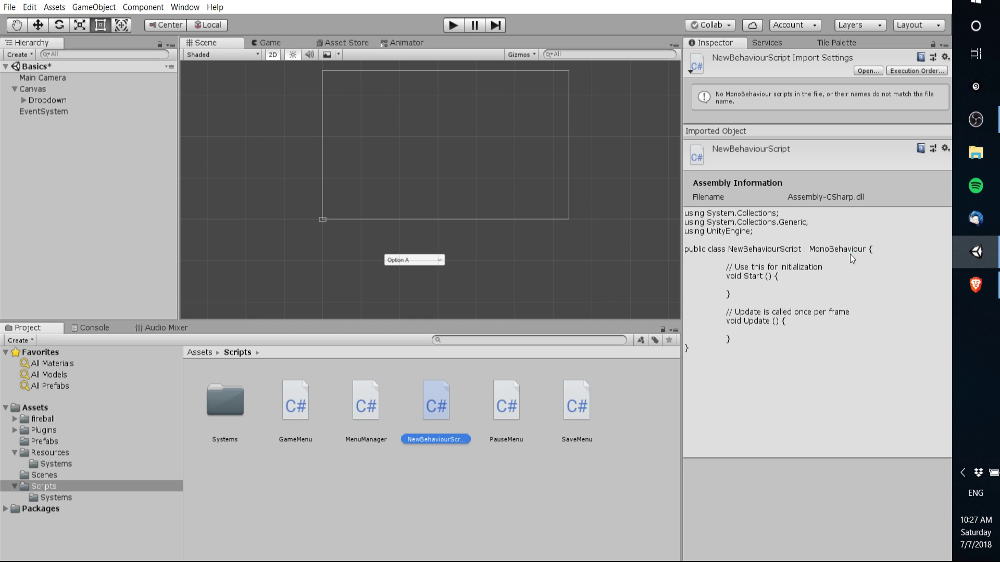
left_click(804, 266)
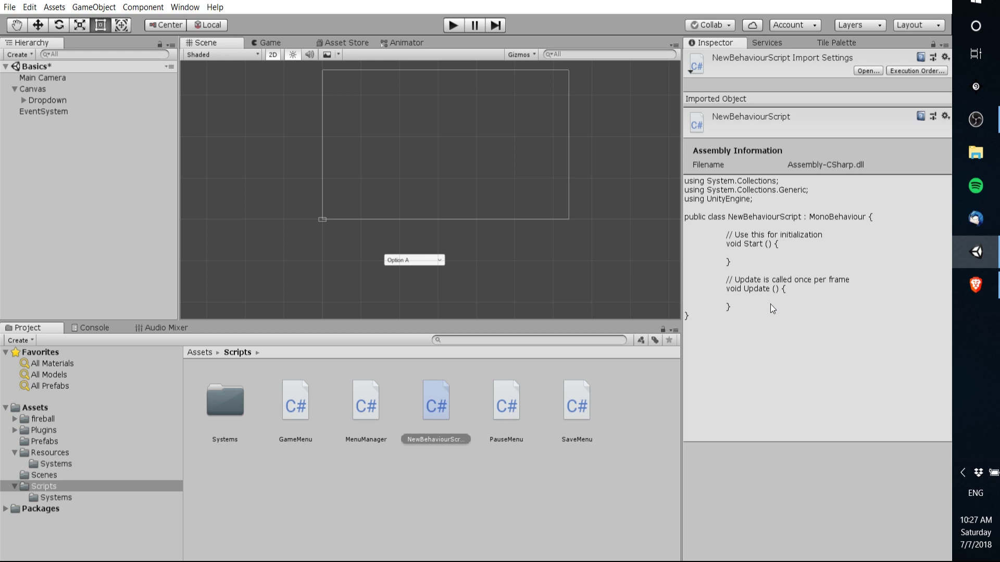
Step: Attach the NewBehaviourScript asset to the Main Camera and remove that component again
left_click(322, 219)
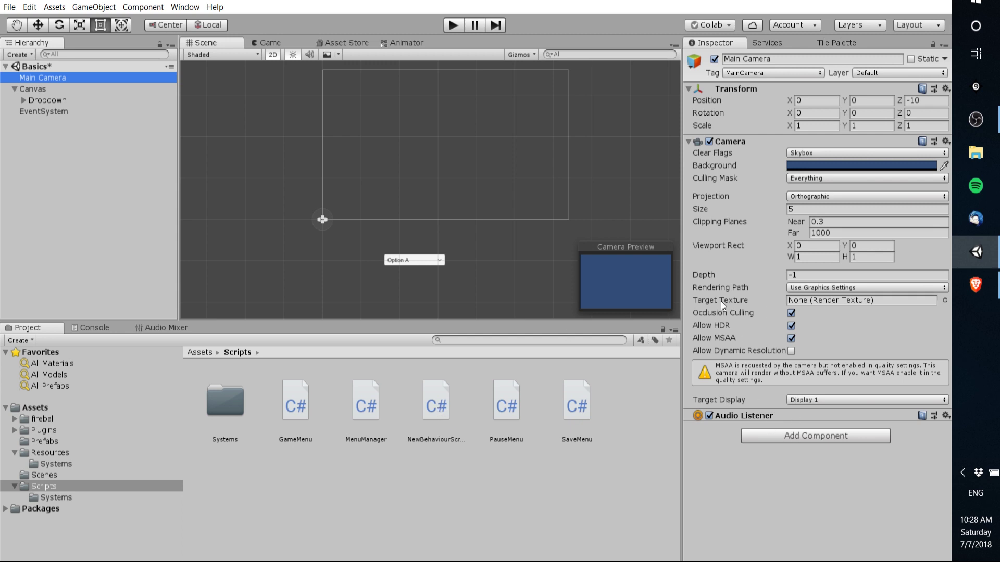
left_click_drag(437, 405, 830, 423)
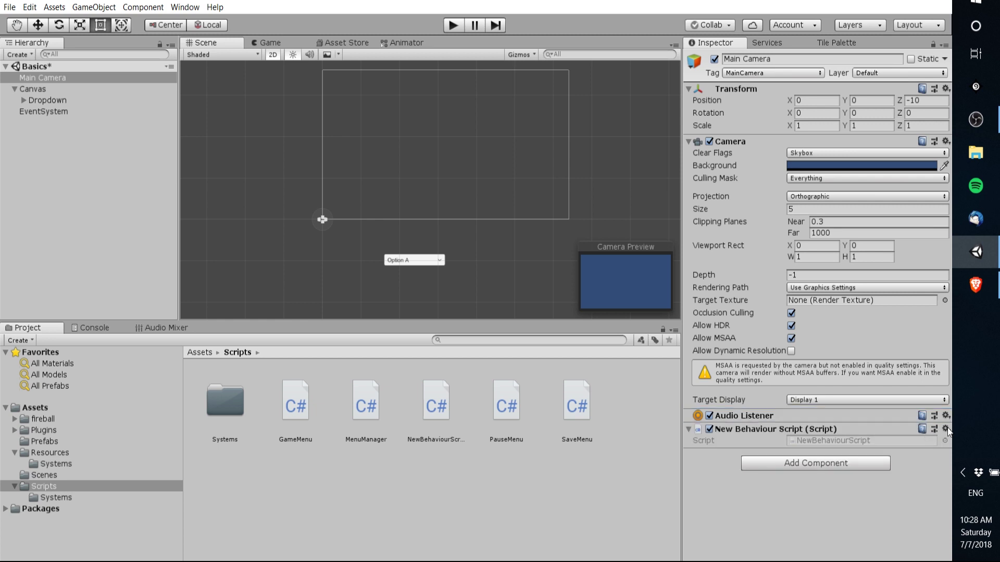
left_click(946, 429)
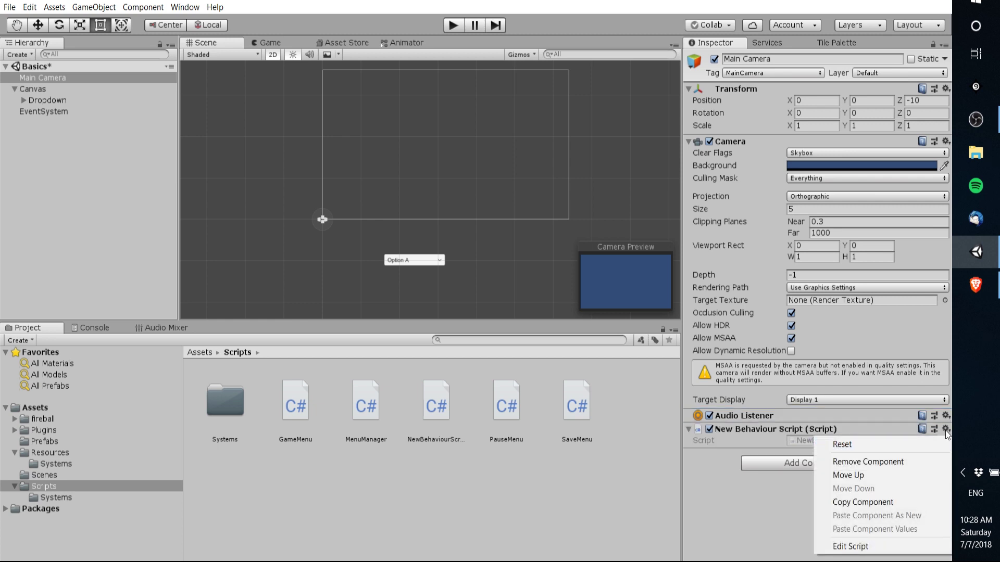
left_click(924, 460)
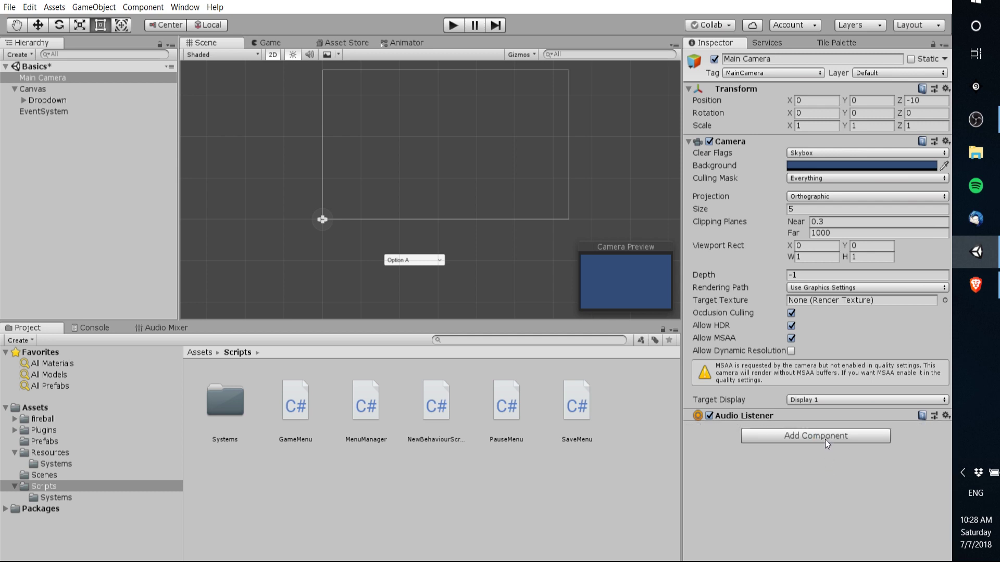
Step: Add the New Behaviour Script component to the Main Camera by searching the available components for "new"
left_click(825, 441)
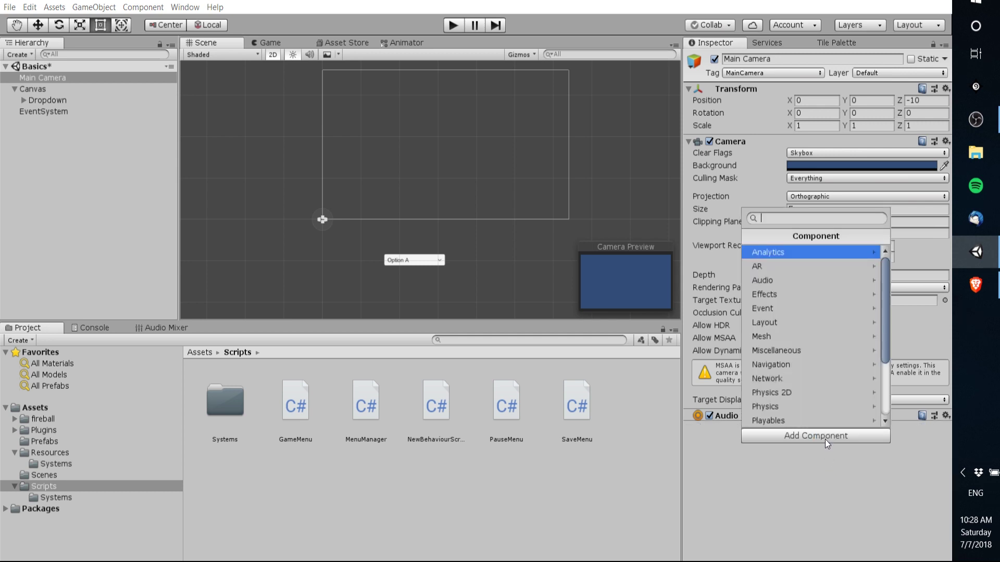
type("new")
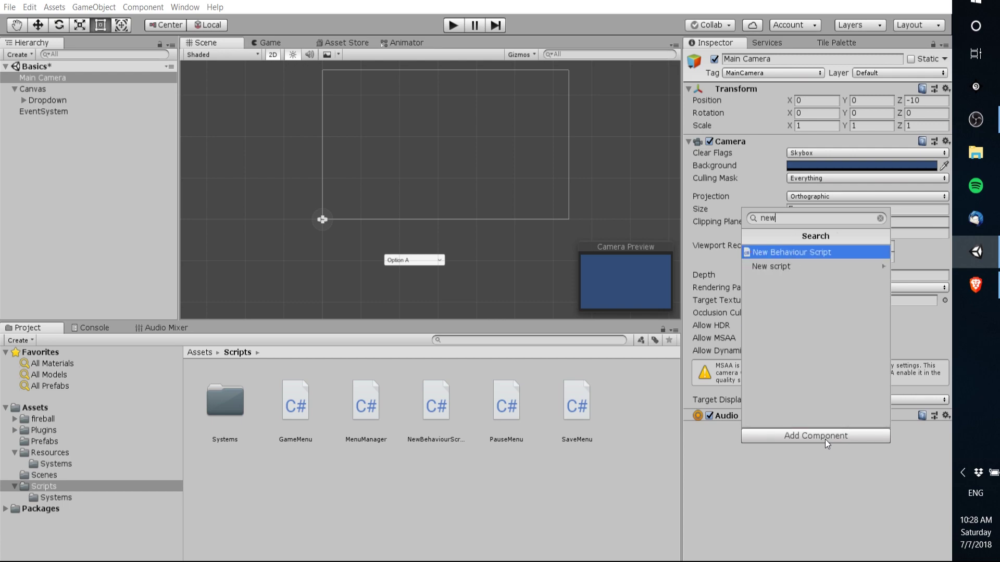
left_click(804, 251)
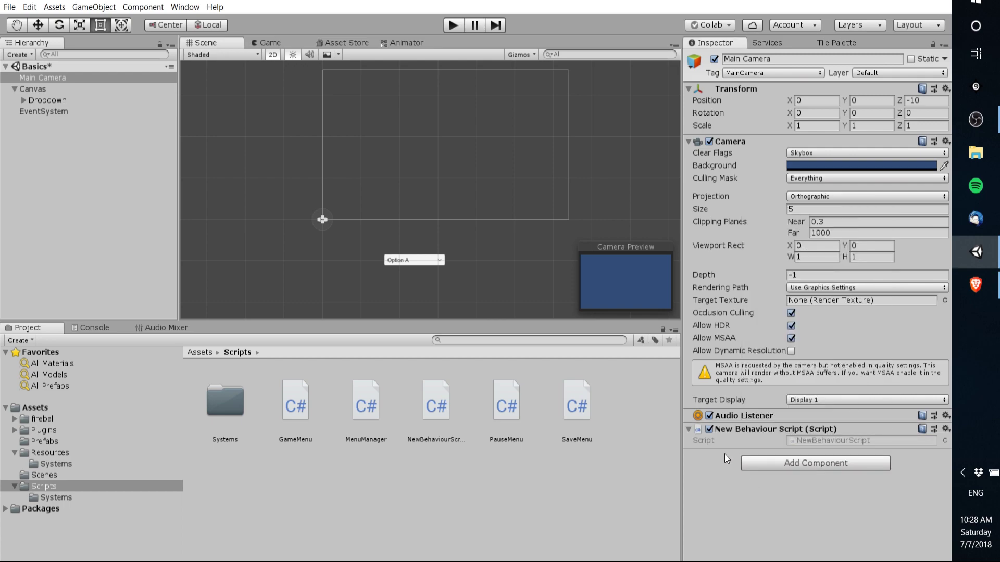